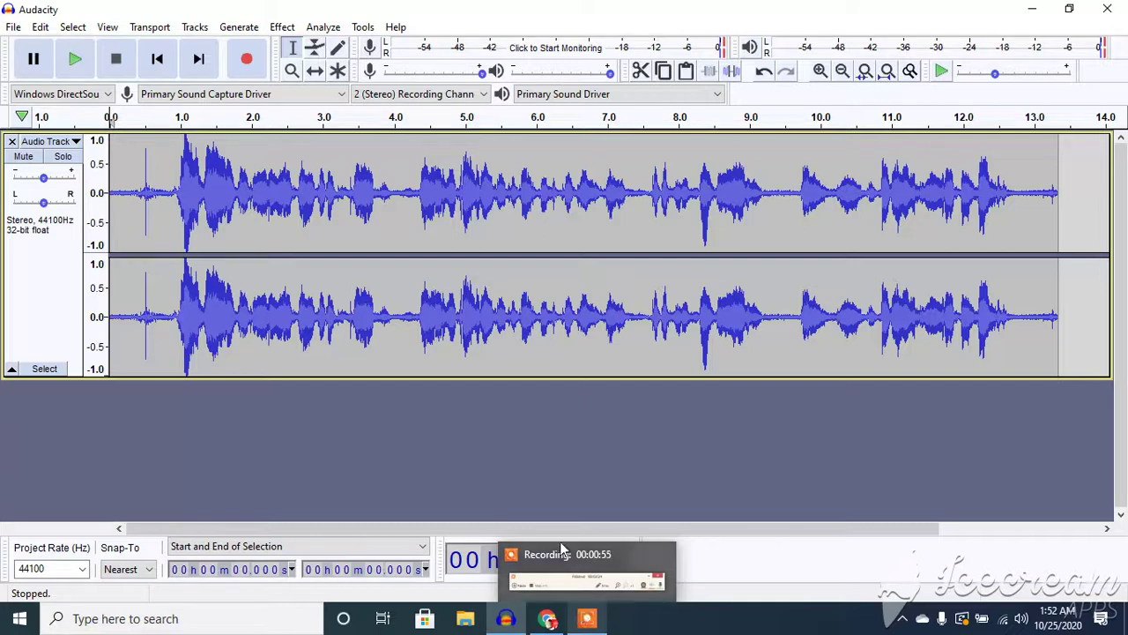
# - Play the original clip, then mark the quiet tail from about 12.9 to 13.4 s
pyautogui.click(78, 60)
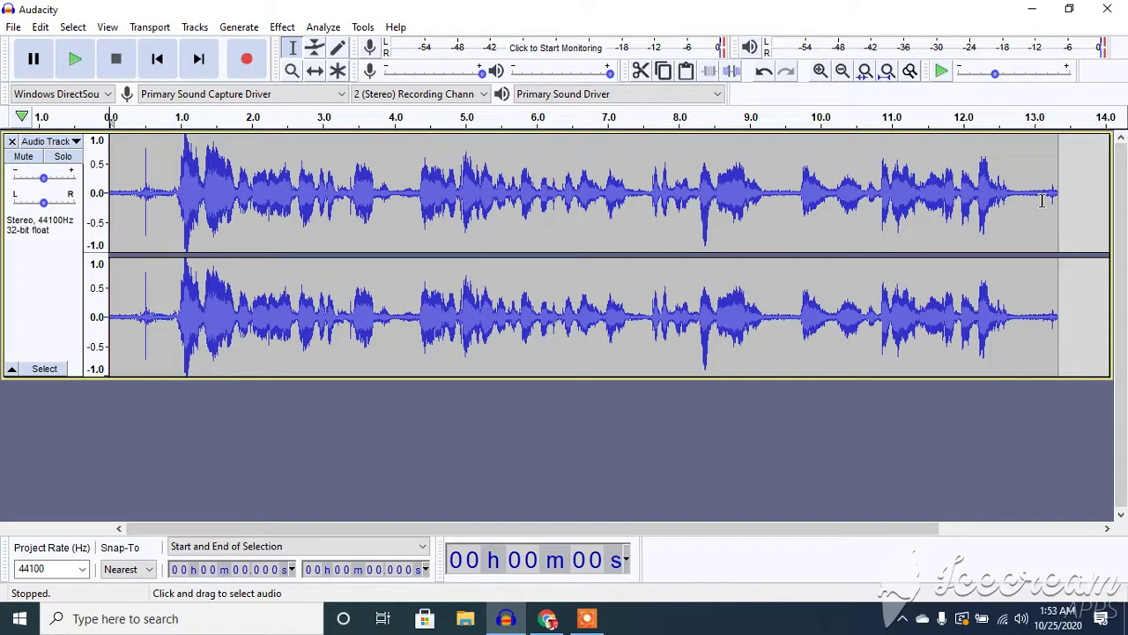
pyautogui.moveTo(1060, 194); pyautogui.dragTo(1031, 190)
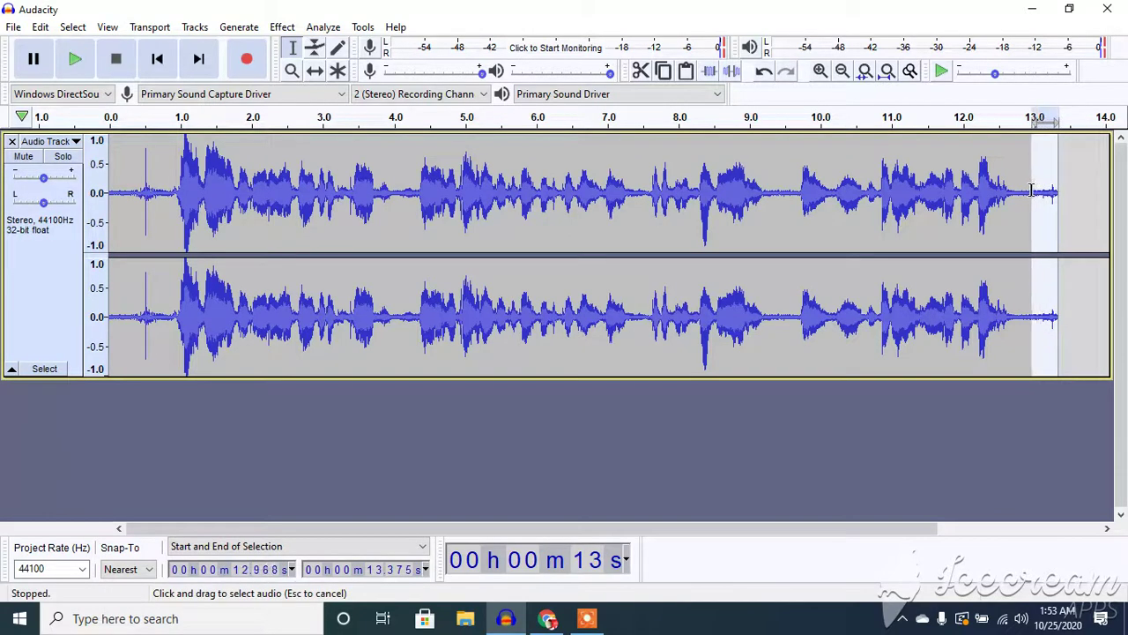
pyautogui.moveTo(1031, 190); pyautogui.dragTo(1028, 190)
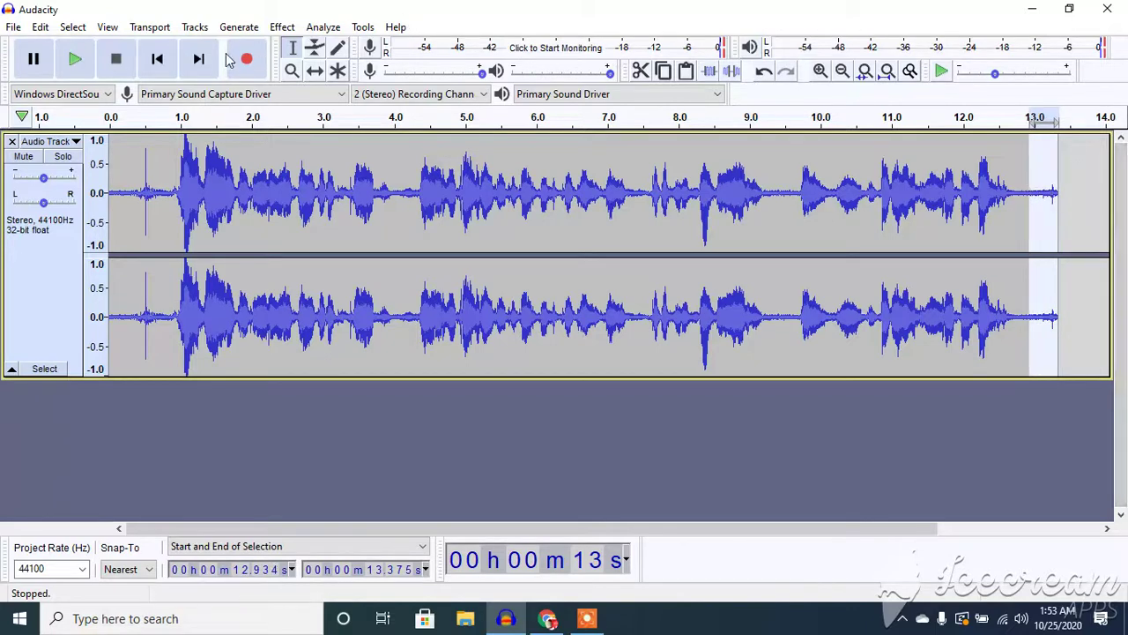
# - Use Effect > Noise Reduction's Get Noise Profile on the selected 12.9–13.4 s silence
pyautogui.click(281, 27)
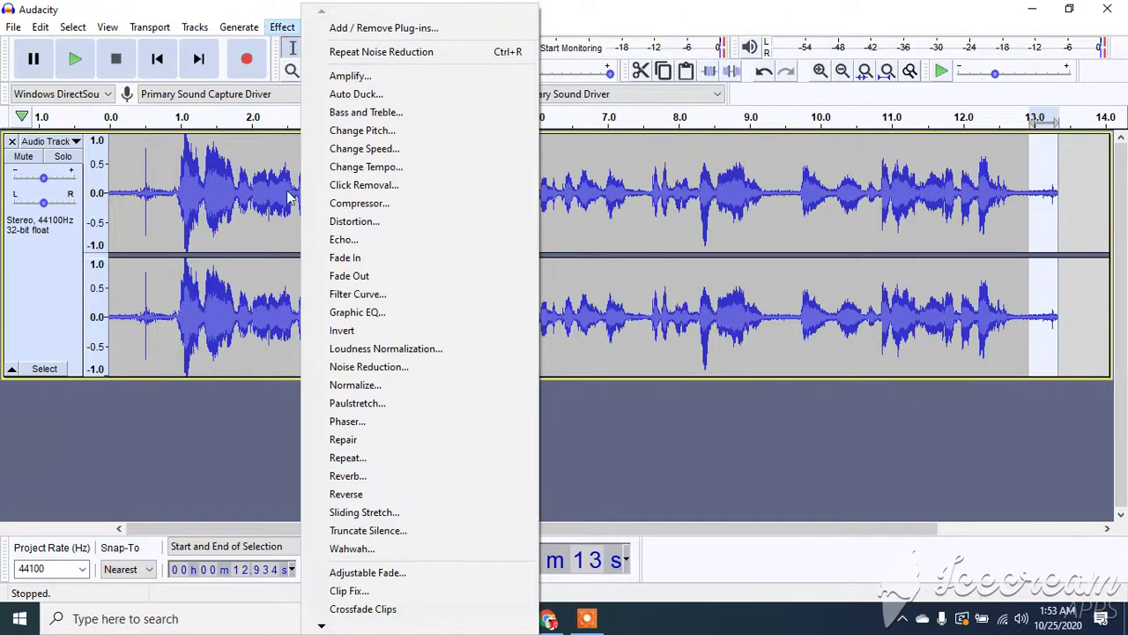
pyautogui.click(351, 367)
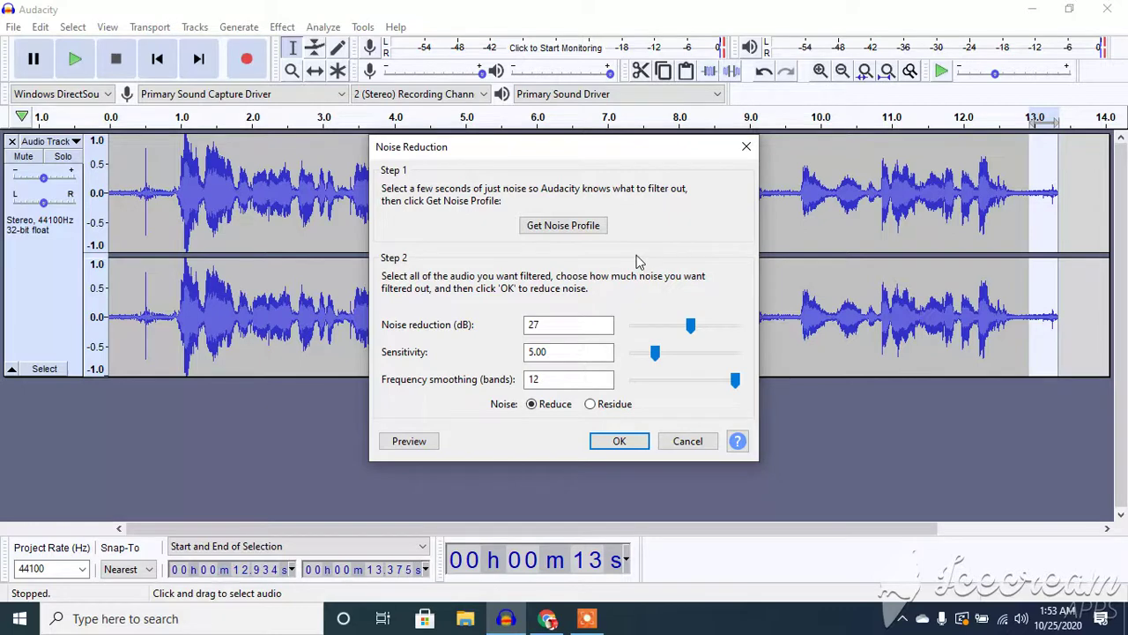
pyautogui.click(572, 226)
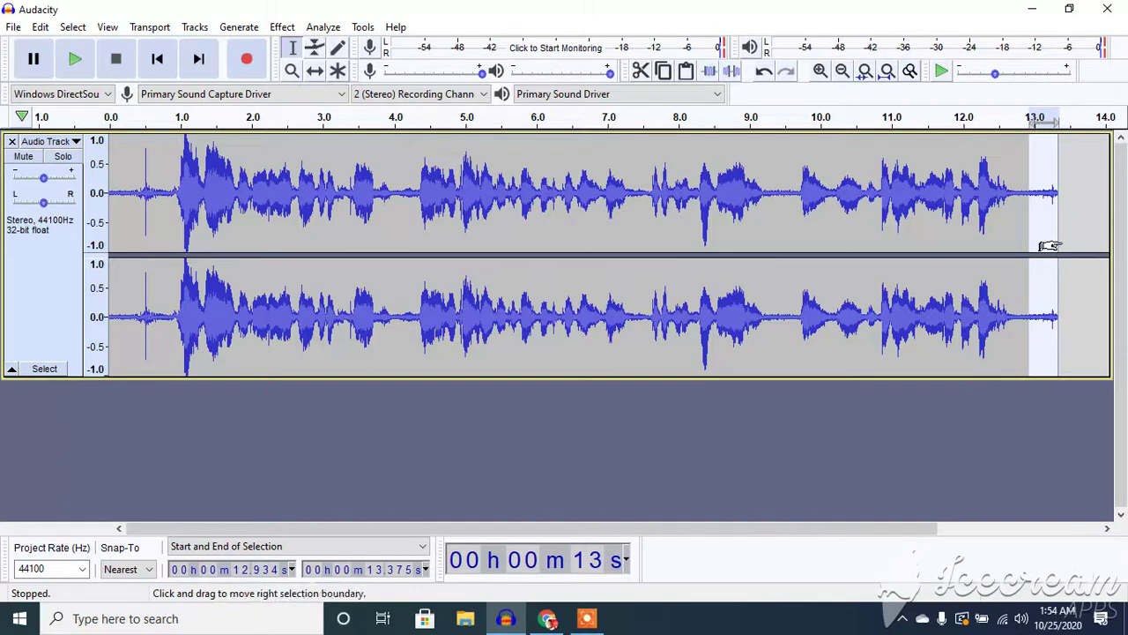
# - Clear the tail selection and drag from the clip end back to 0 s
pyautogui.click(1063, 238)
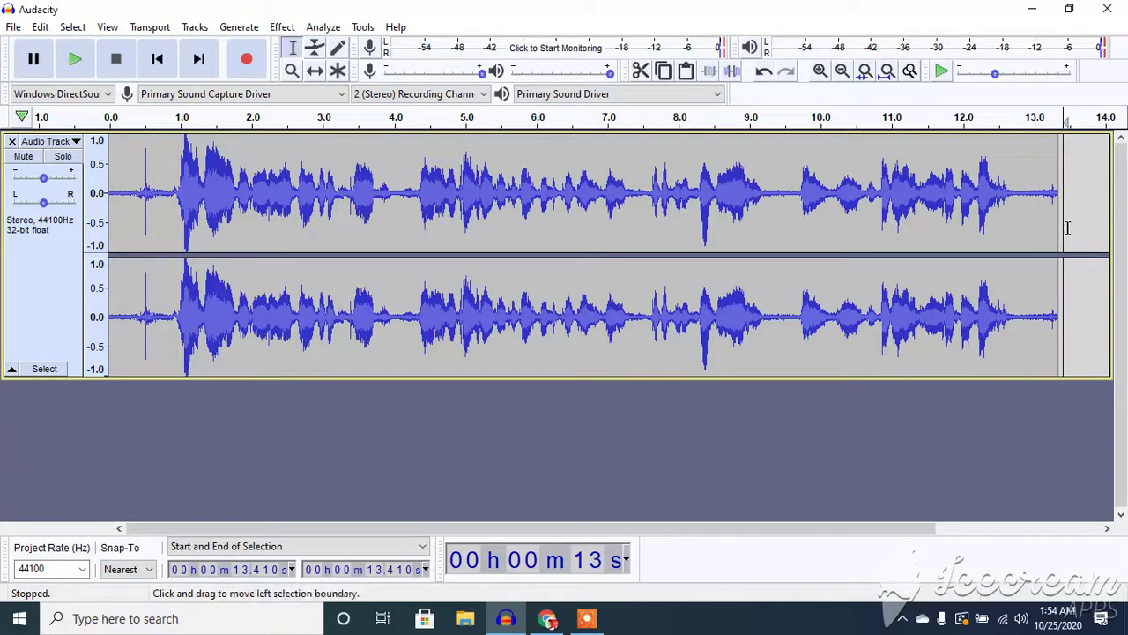
pyautogui.click(1052, 227)
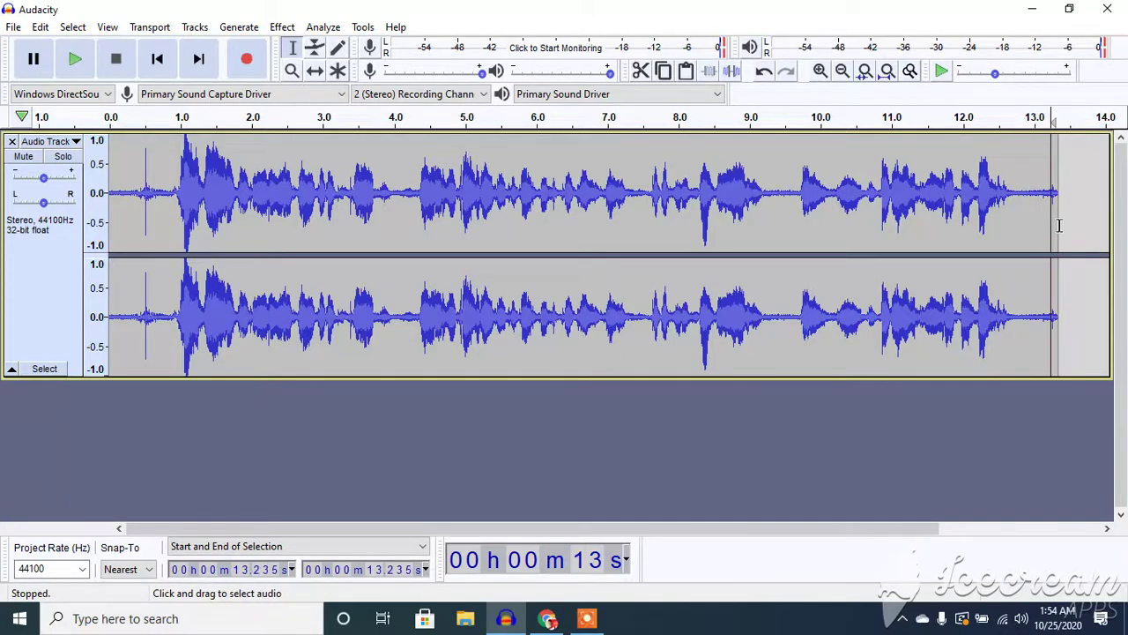
pyautogui.moveTo(1059, 225); pyautogui.dragTo(70, 216)
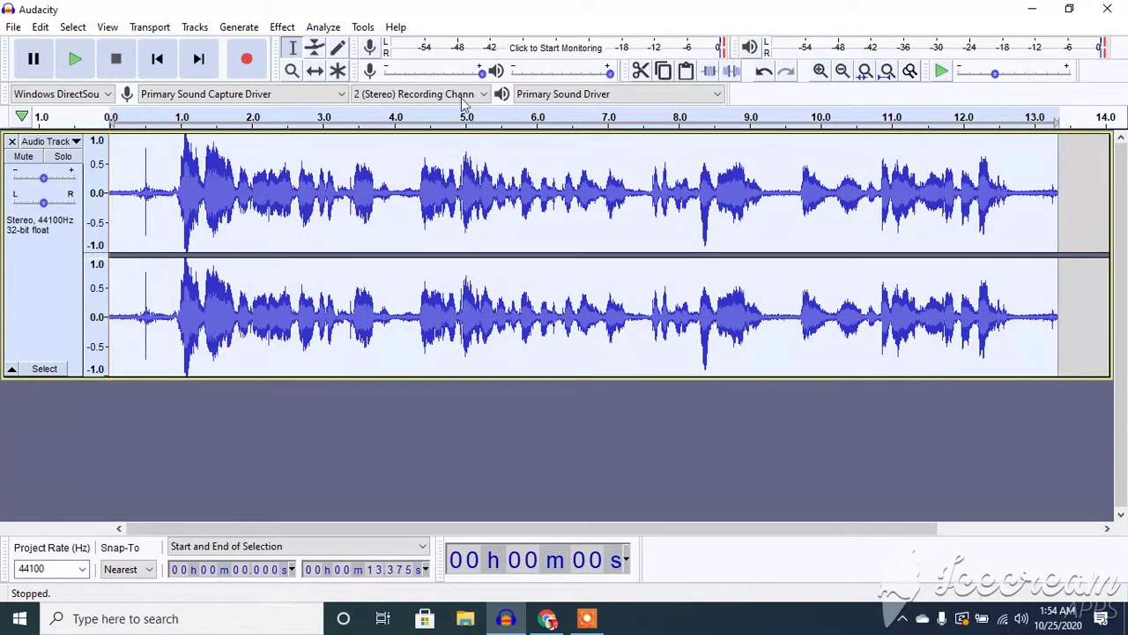
# - Preview, then apply Noise Reduction at 27 dB, sensitivity 5.00, smoothing 12 to the whole clip
pyautogui.click(282, 26)
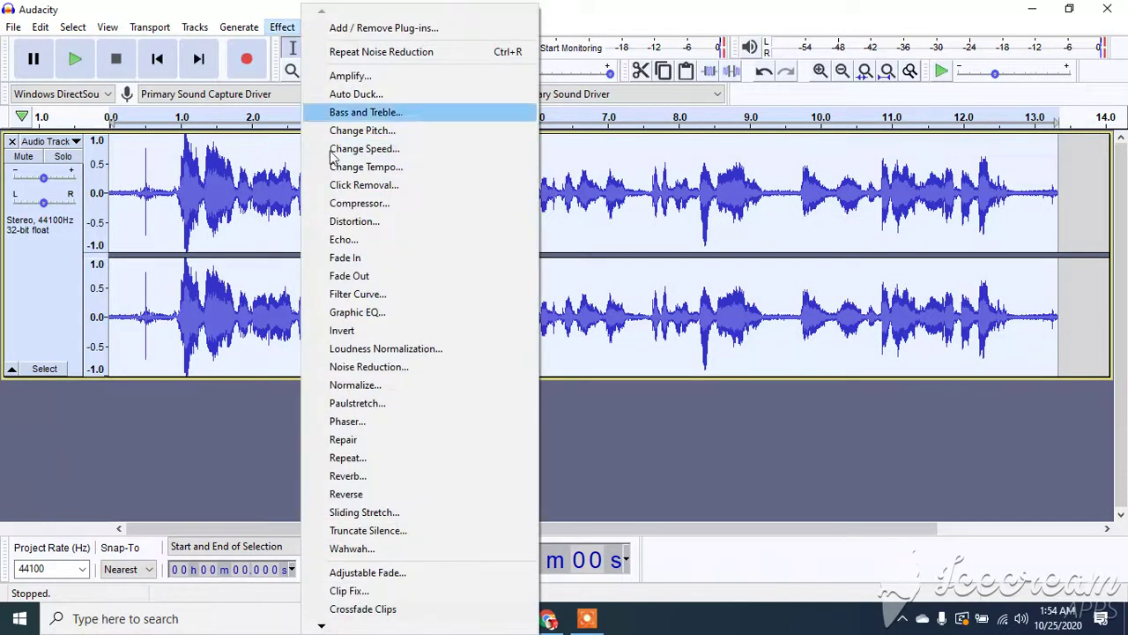
pyautogui.click(344, 368)
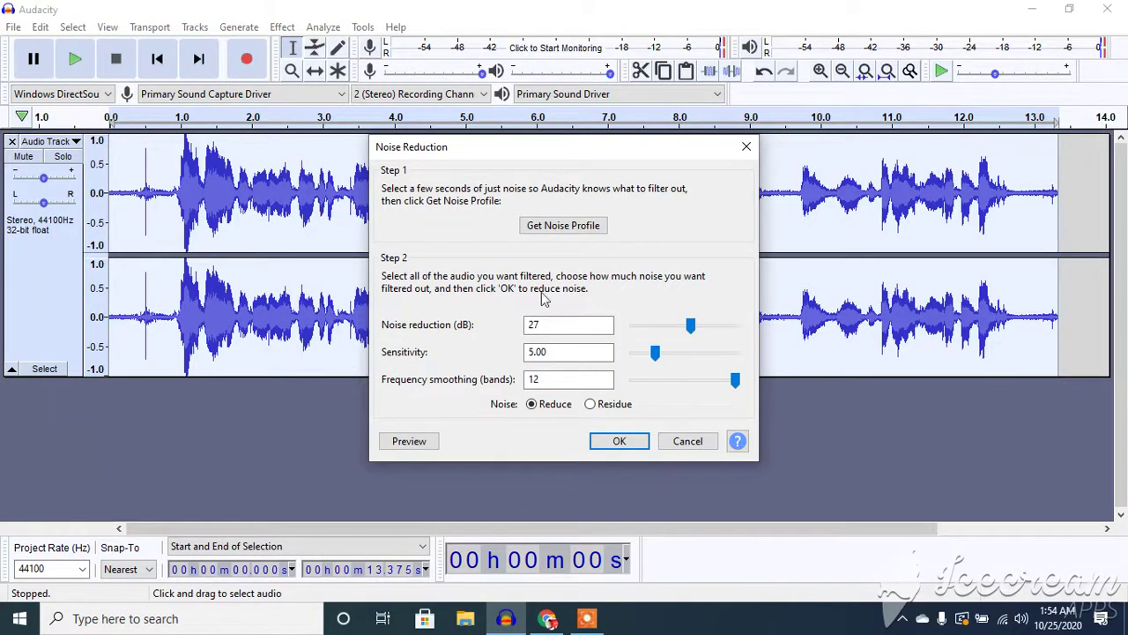
pyautogui.click(432, 442)
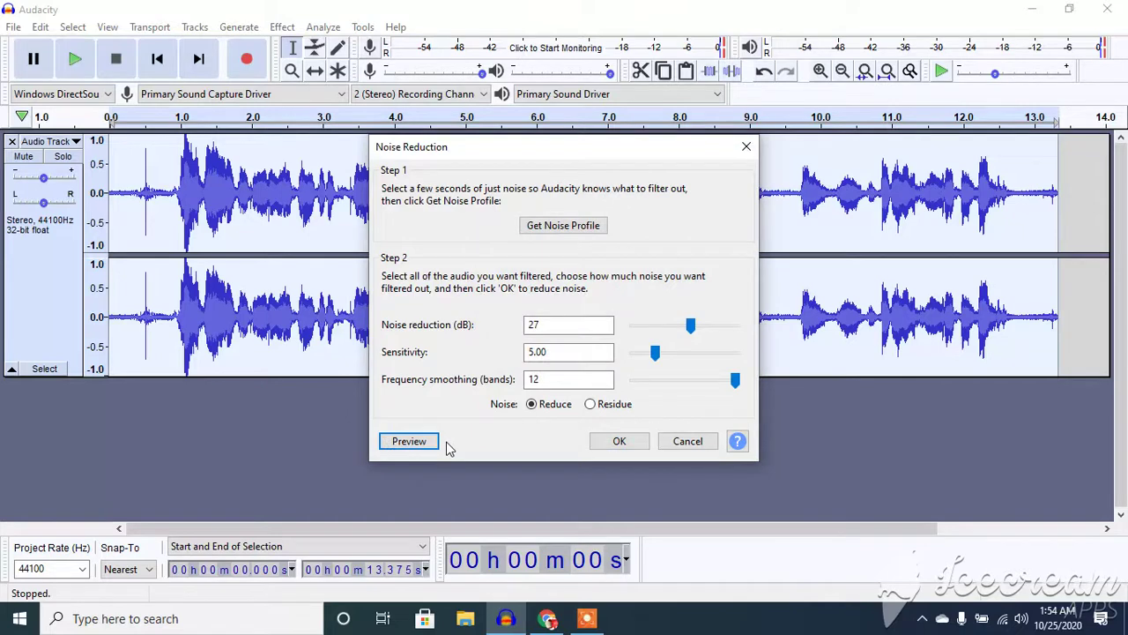
pyautogui.click(615, 445)
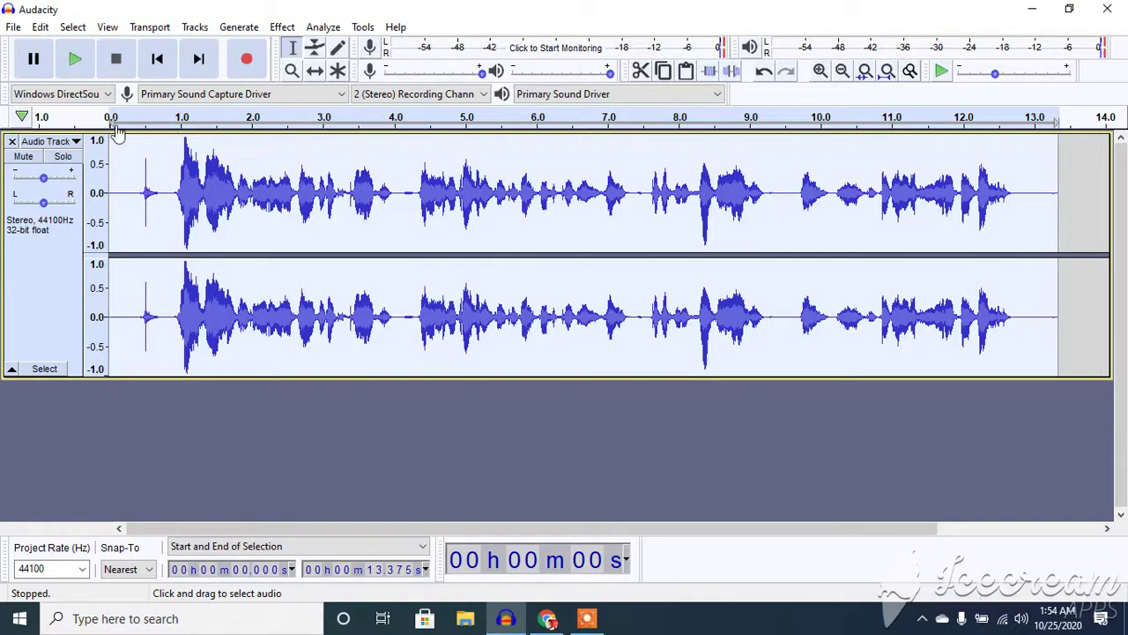
# - Play back the noise-reduced clip from the start
pyautogui.click(76, 63)
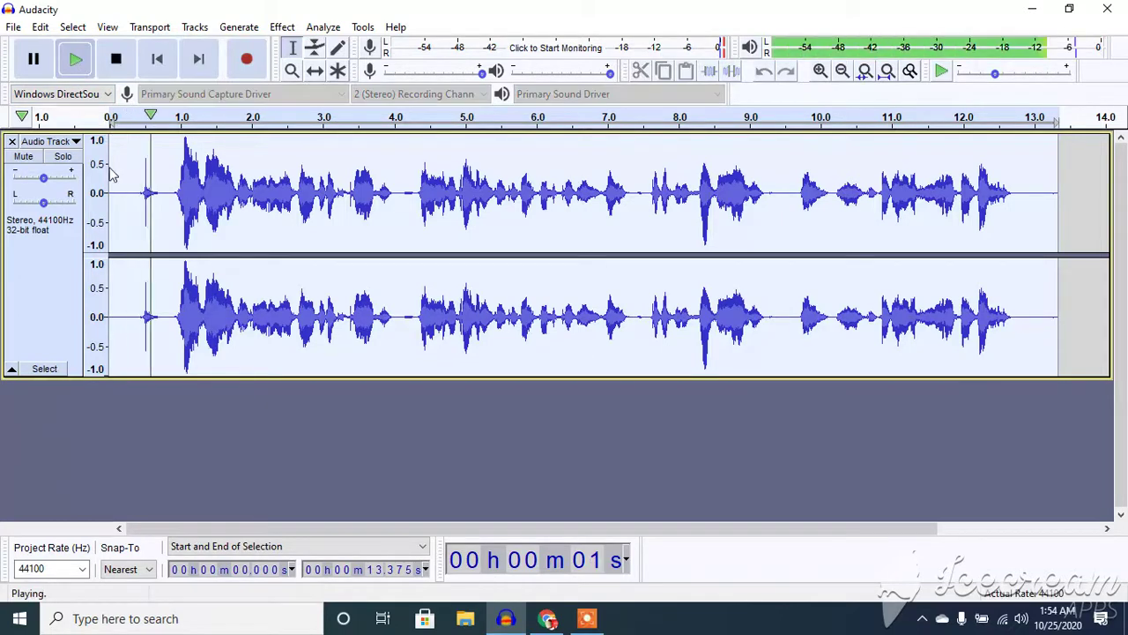